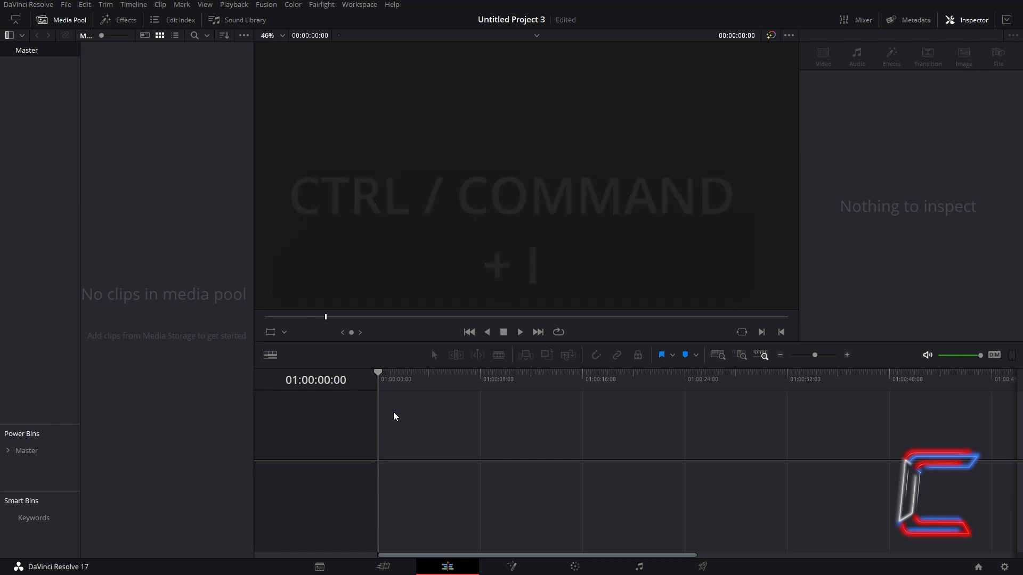
# - Import the video sunset 3.mp4 into the media pool and place it at the start of a new timeline
pyautogui.hotkey('ctrl', 'i')
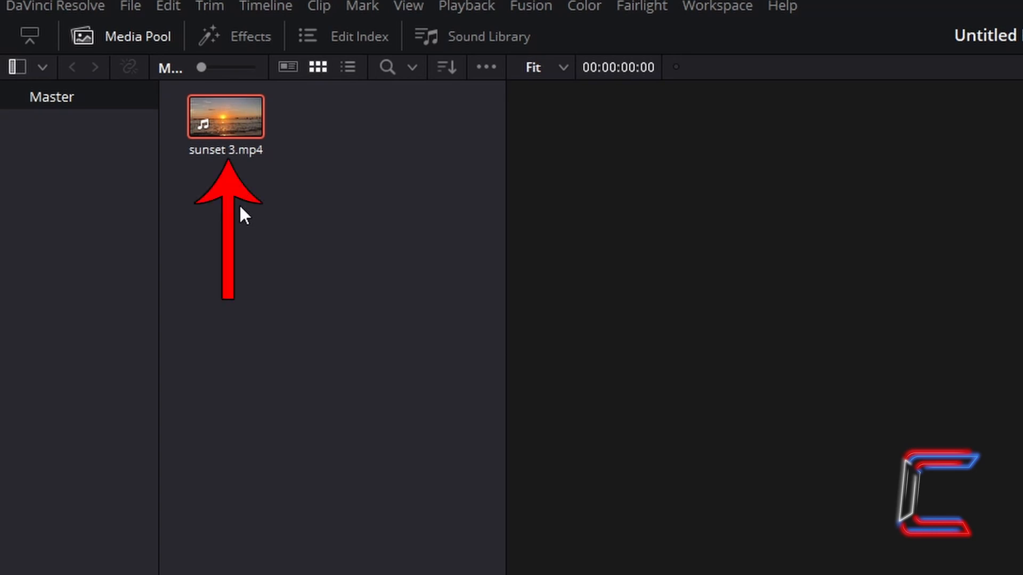
pyautogui.moveTo(231, 131); pyautogui.dragTo(309, 263)
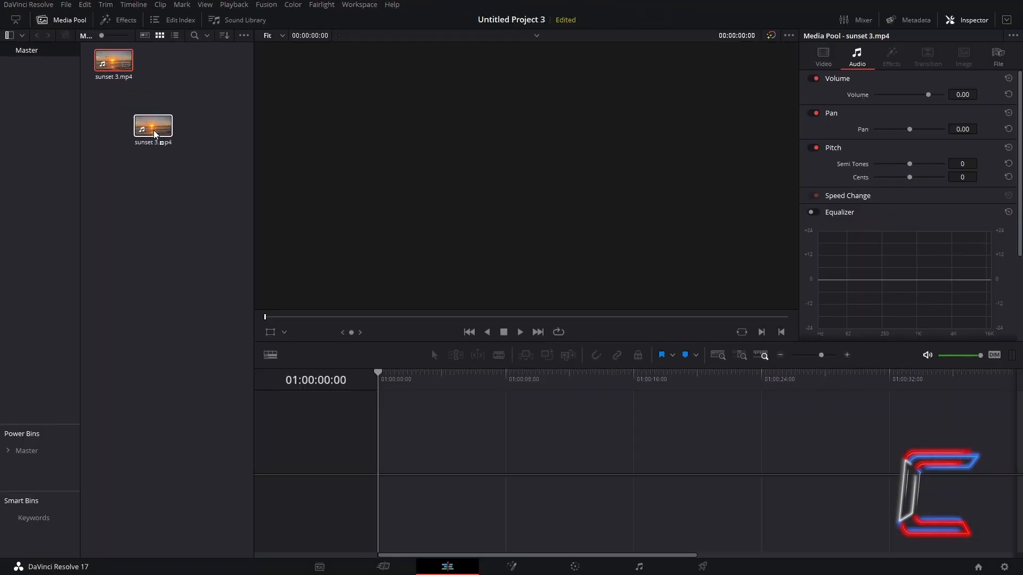
pyautogui.moveTo(154, 134); pyautogui.dragTo(389, 459)
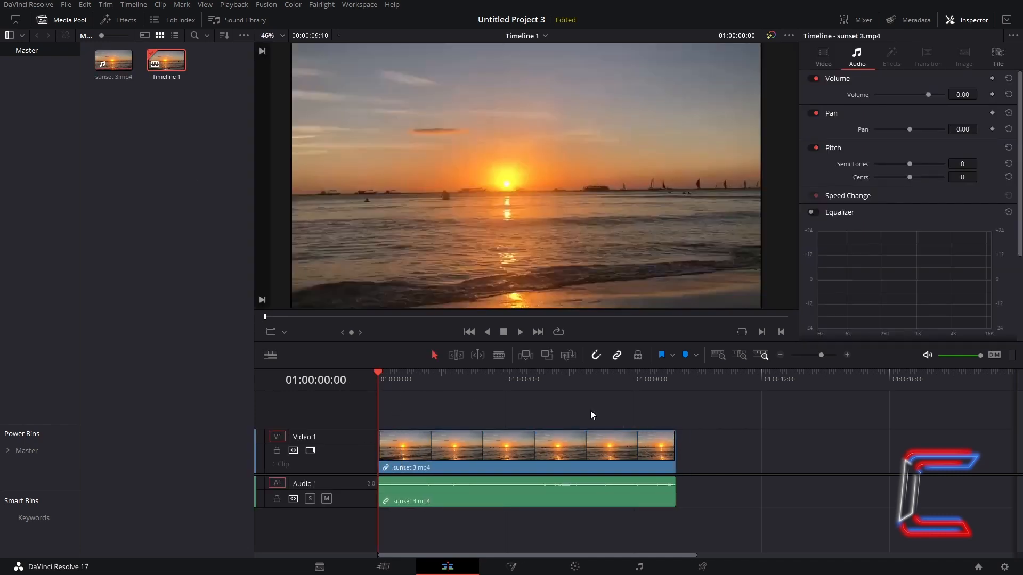
# - Open the sunset 3.mp4 timeline clip in the Fusion page
pyautogui.rightClick(527, 445)
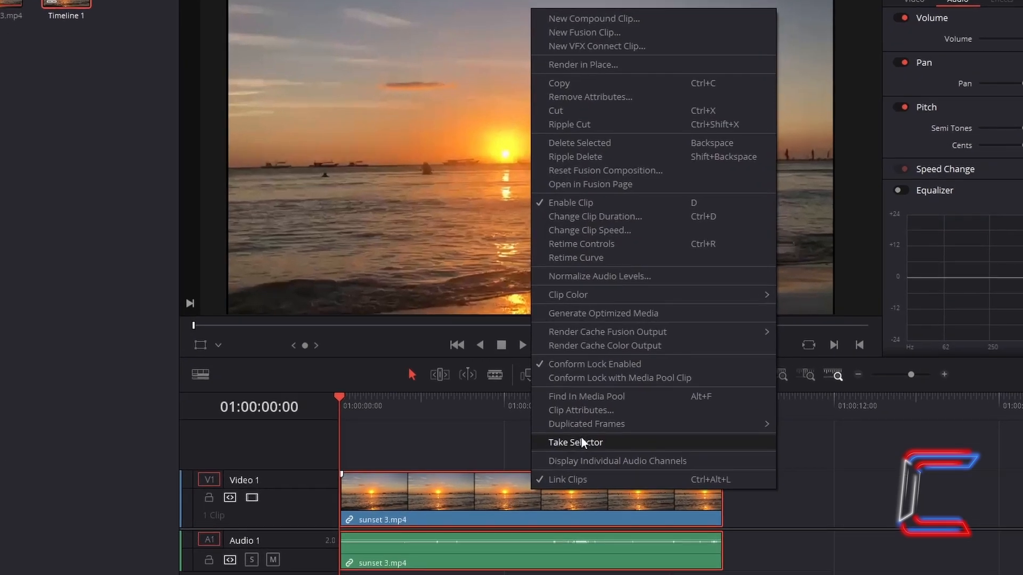
pyautogui.click(642, 182)
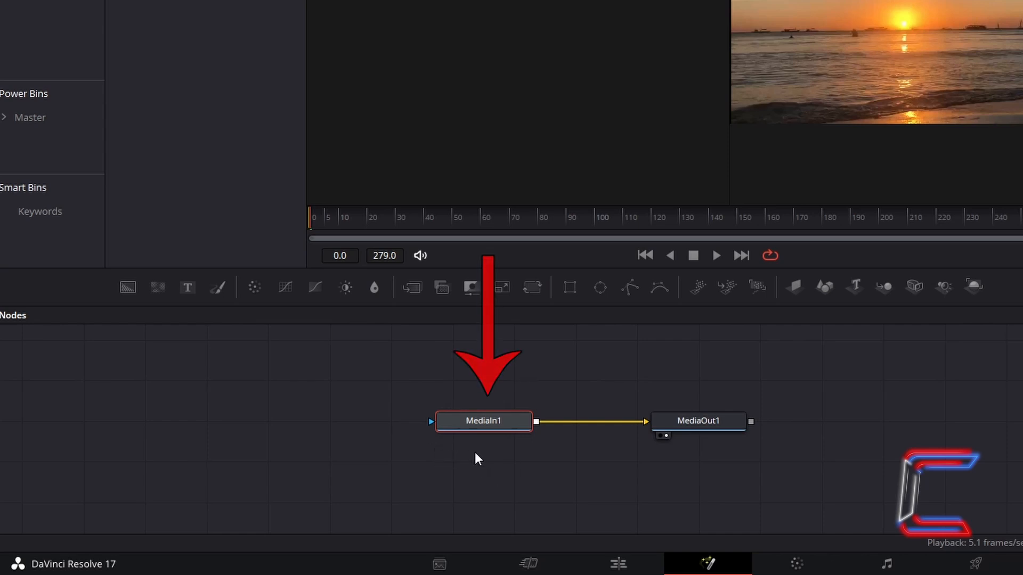
# - Add a Rectangle mask node in the empty space before MediaIn1 in the node graph
pyautogui.click(360, 421)
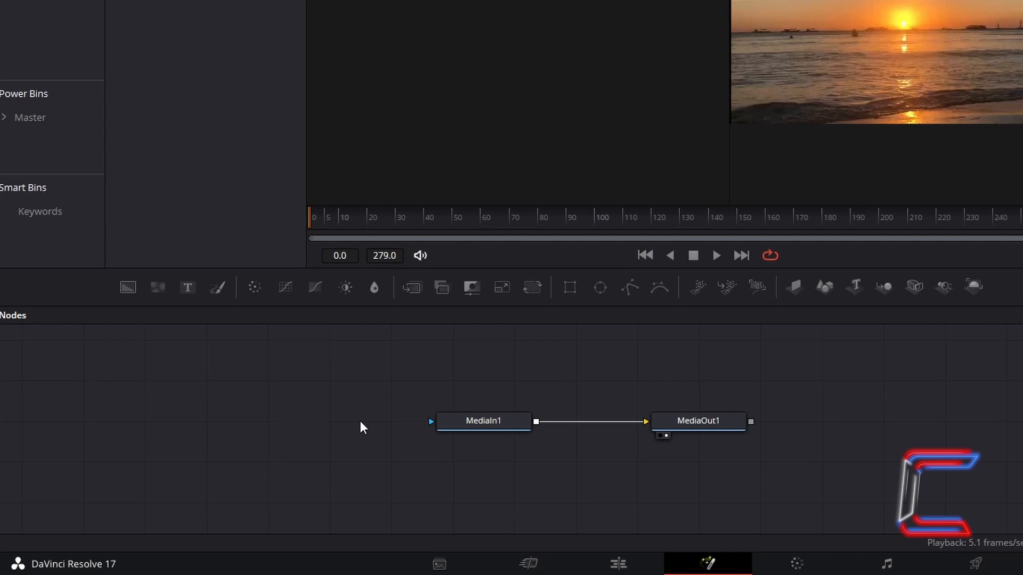
pyautogui.hotkey('shift', 'space')
pyautogui.write('Rectangle')
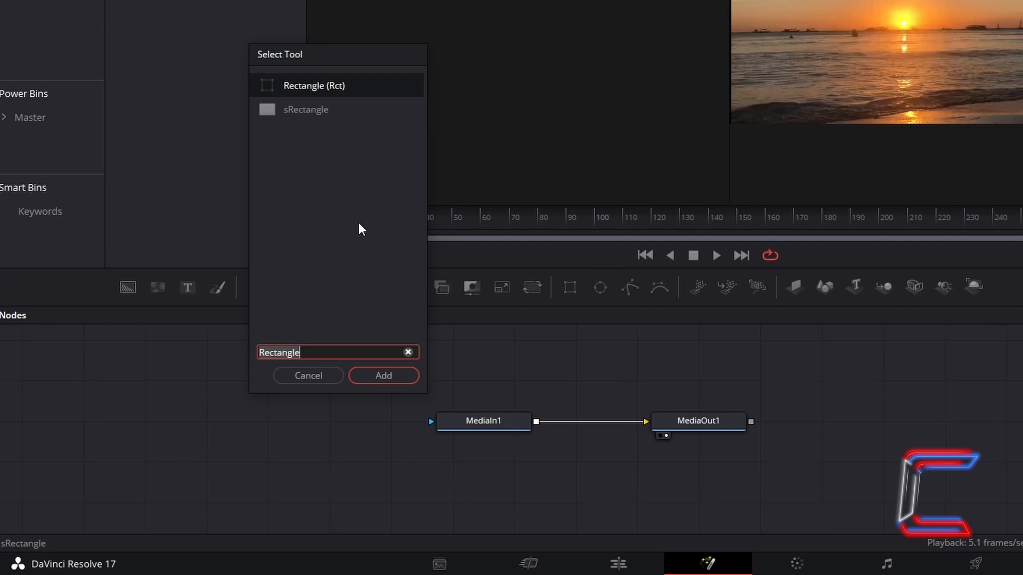
pyautogui.write('ellipse')
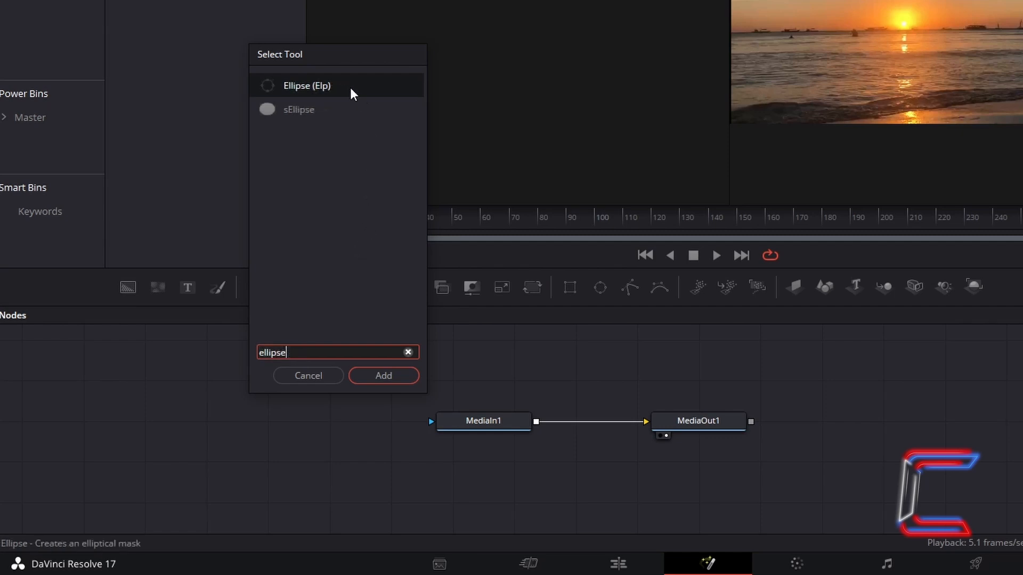
pyautogui.hotkey('ctrl', 'a')
pyautogui.write('polygon')
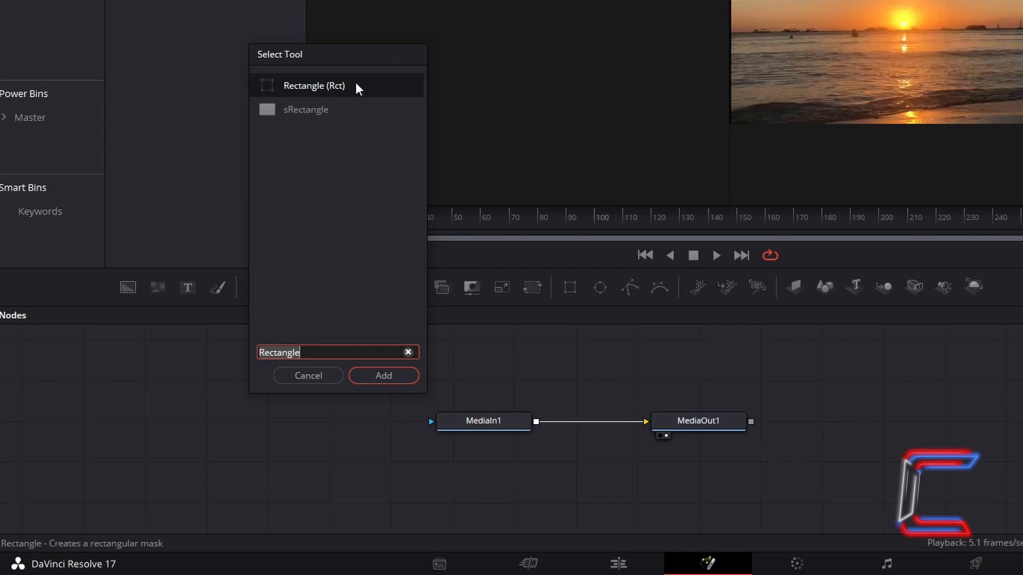
pyautogui.click(404, 375)
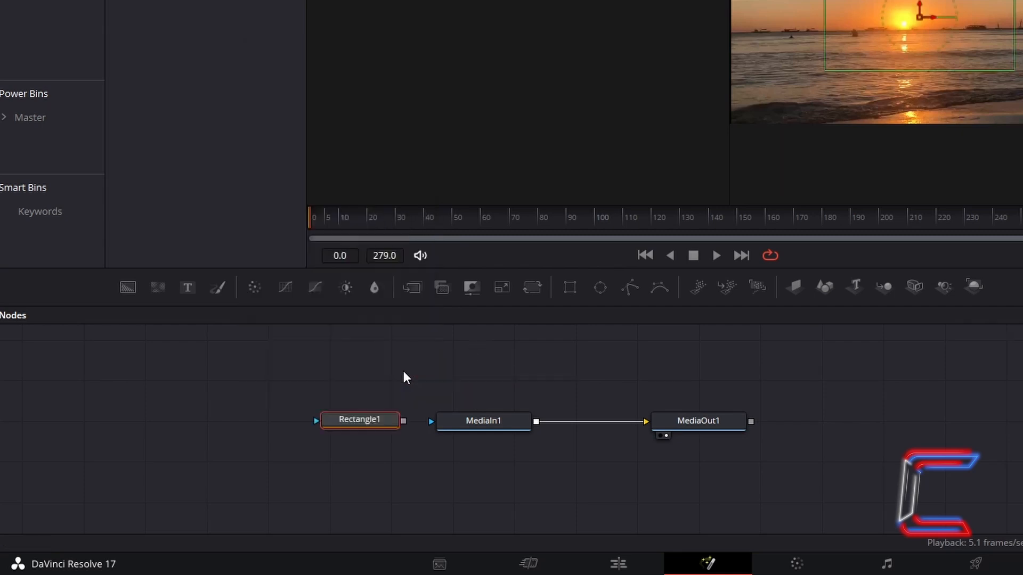
# - Add a Displace node between Rectangle1 and MediaIn1 and connect Rectangle1's output to its yellow input
pyautogui.click(389, 453)
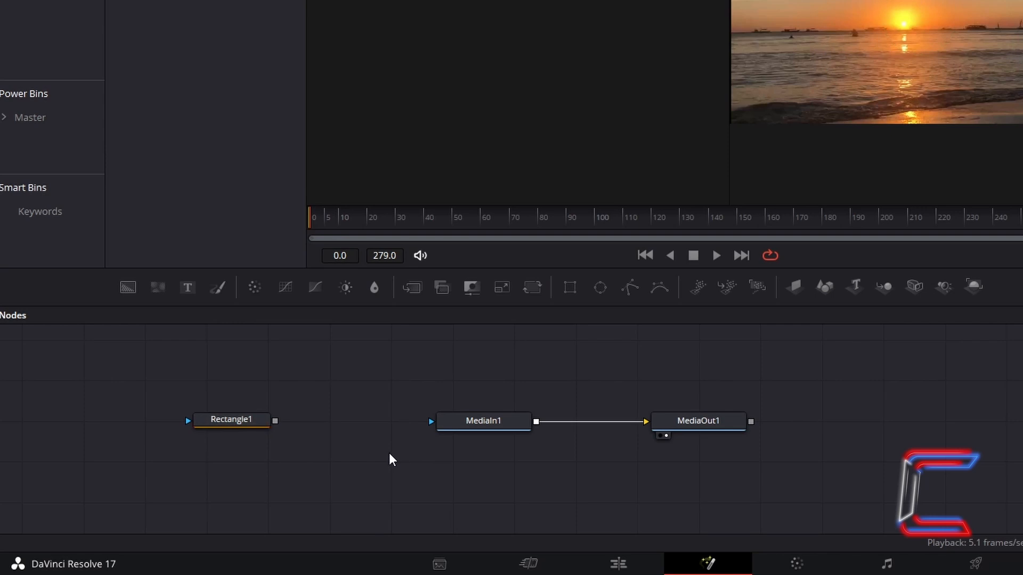
pyautogui.hotkey('shift', 'space')
pyautogui.write('Displace')
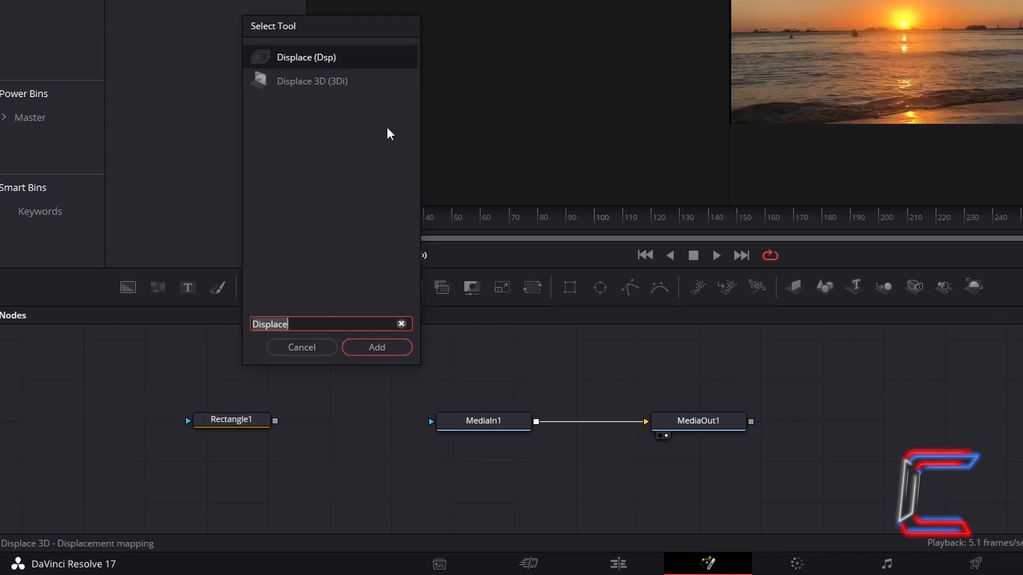
pyautogui.click(400, 349)
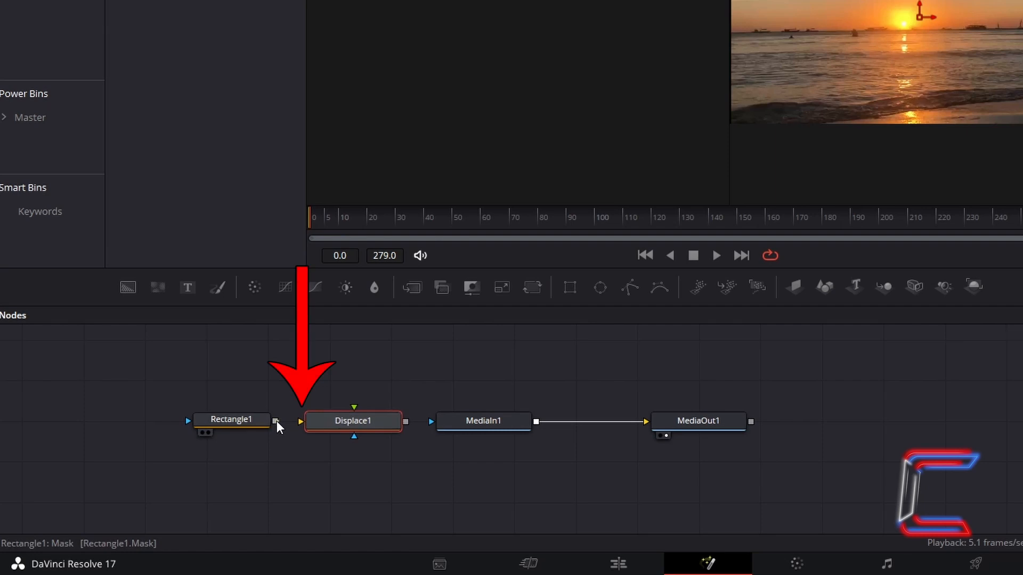
pyautogui.moveTo(277, 420); pyautogui.dragTo(302, 421)
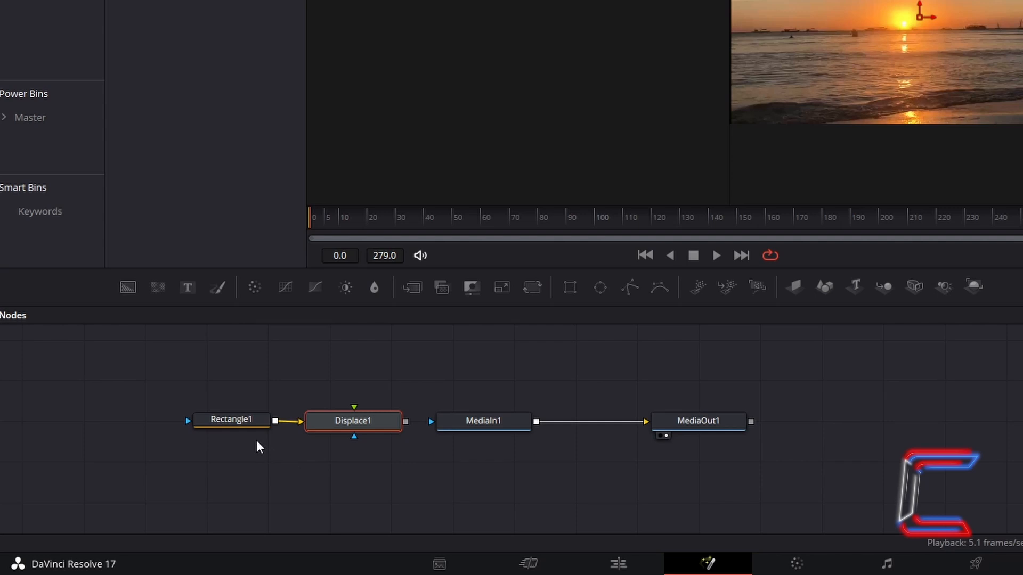
# - Add a FastNoise node beneath Displace1 and connect its output to Displace1's green foreground input
pyautogui.click(356, 464)
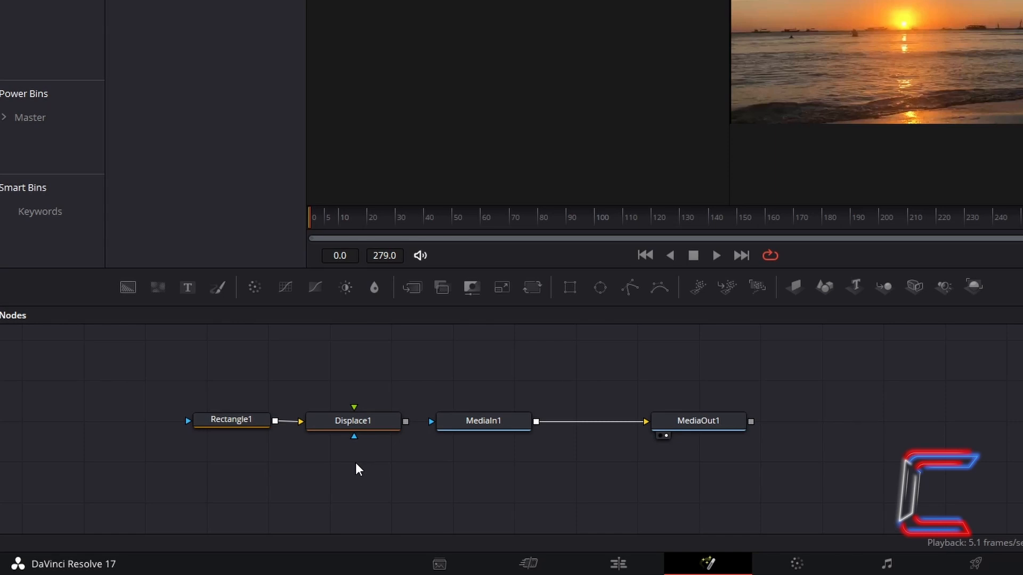
pyautogui.hotkey('shift', 'space')
pyautogui.write('FastNoise')
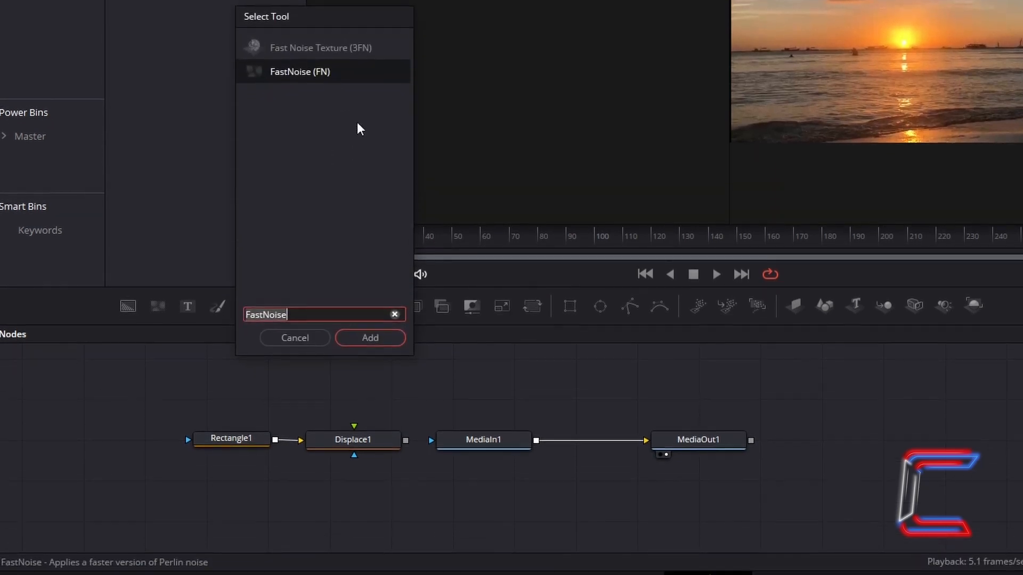
pyautogui.click(383, 316)
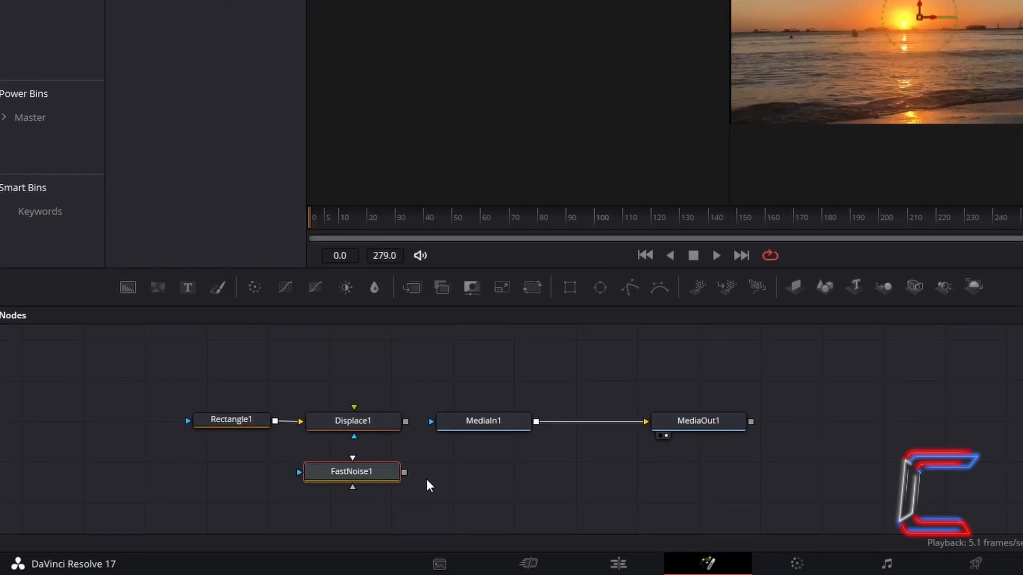
pyautogui.moveTo(404, 472); pyautogui.dragTo(351, 404)
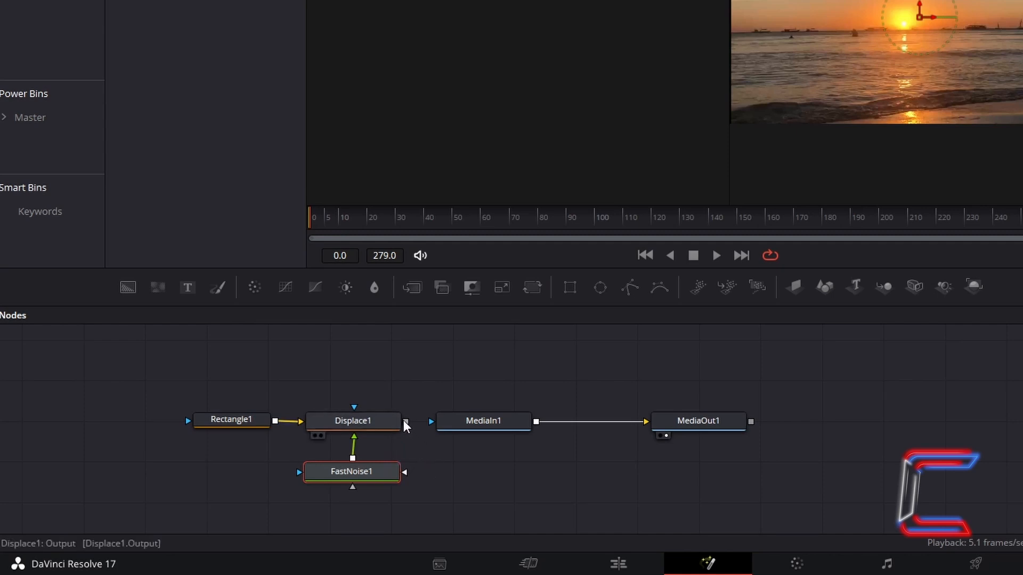
# - Connect Displace1's output to the blue mask input of MediaIn1 and select the Rectangle1 node
pyautogui.moveTo(404, 420); pyautogui.dragTo(433, 424)
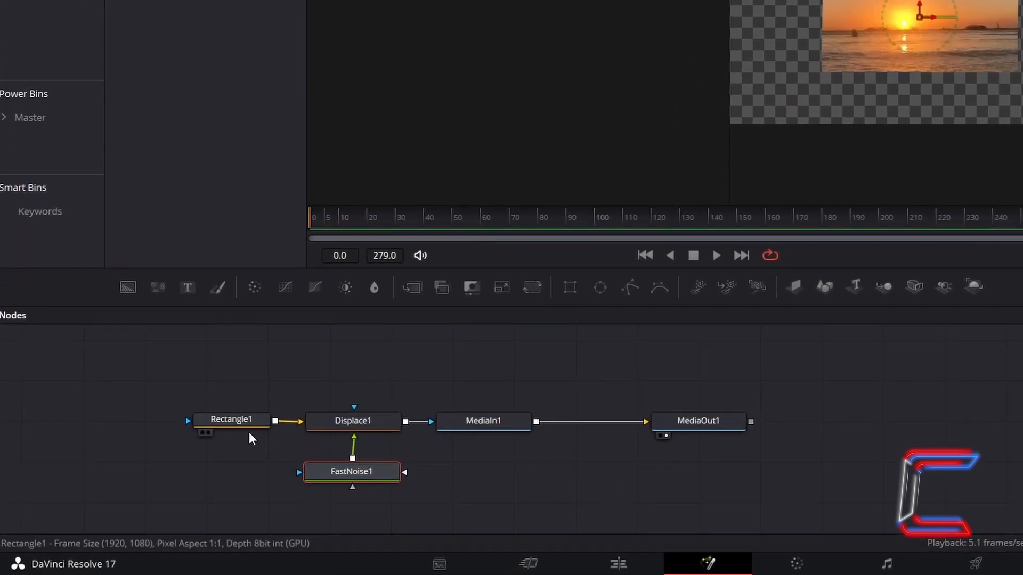
pyautogui.click(247, 428)
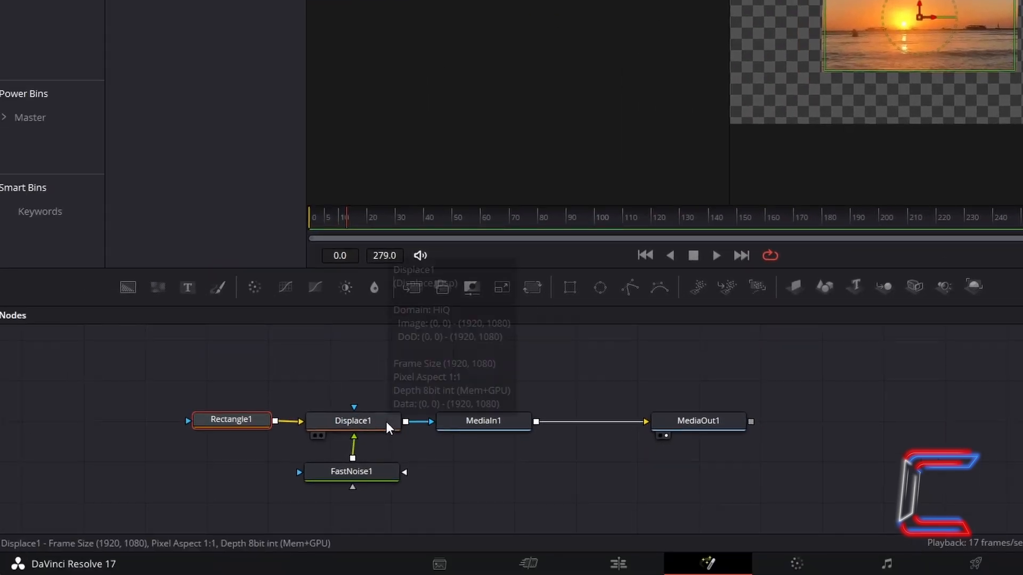
# - Set the Displace1 node's Offset to 0.16 and its Refraction Strength to 1.0
pyautogui.click(385, 420)
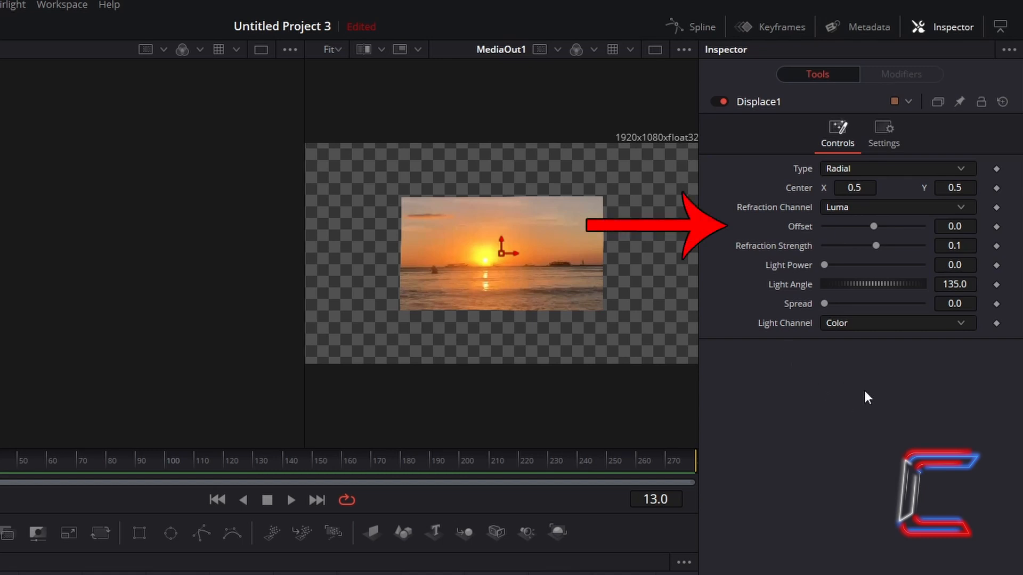
pyautogui.click(975, 227)
pyautogui.press('BackSpace')
pyautogui.write('16')
pyautogui.press('Tab')
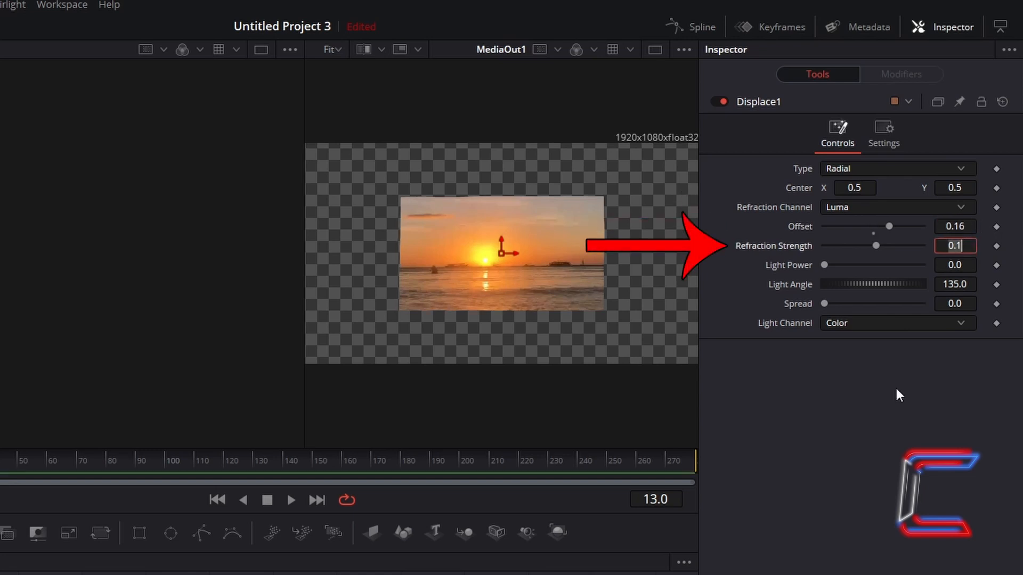
pyautogui.write('1')
pyautogui.press('Tab')
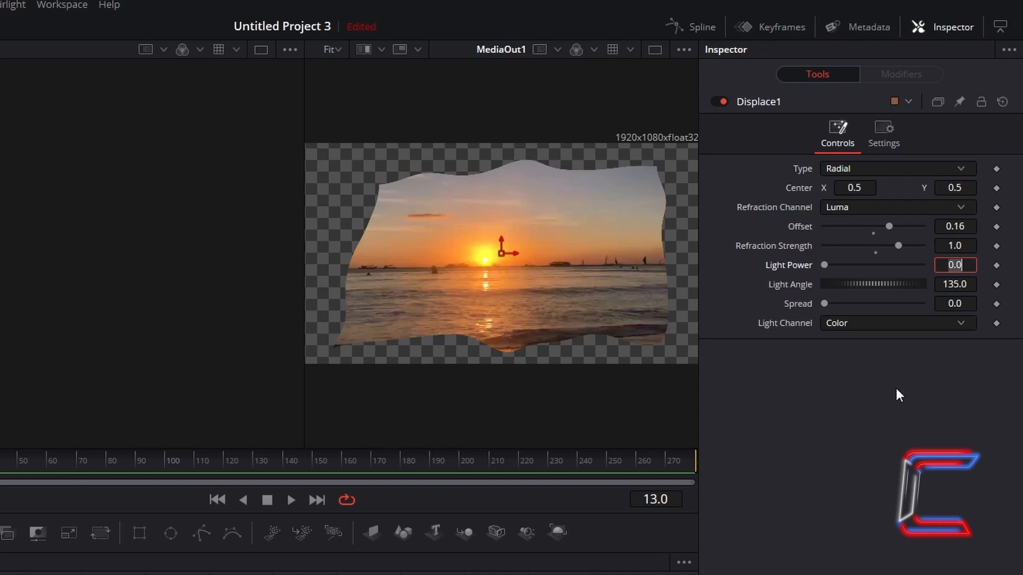
pyautogui.click(896, 389)
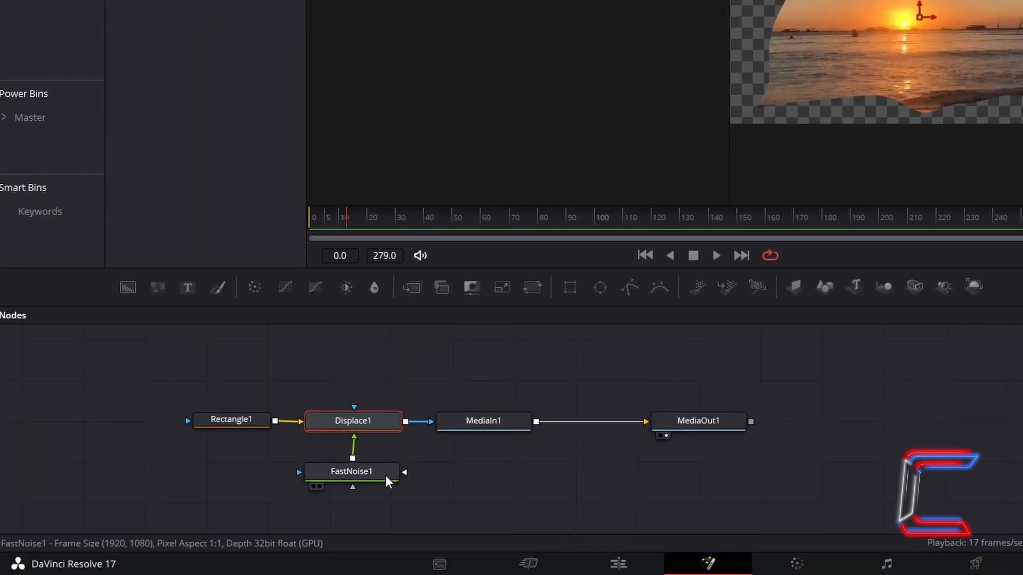
# - Change the FastNoise1 node's color type to Gradient
pyautogui.click(385, 475)
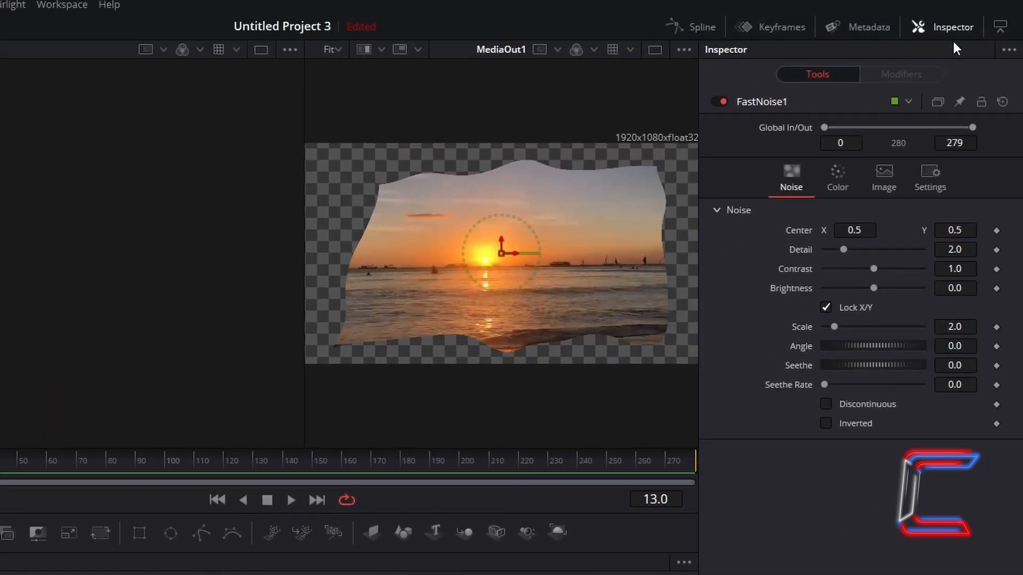
pyautogui.click(854, 164)
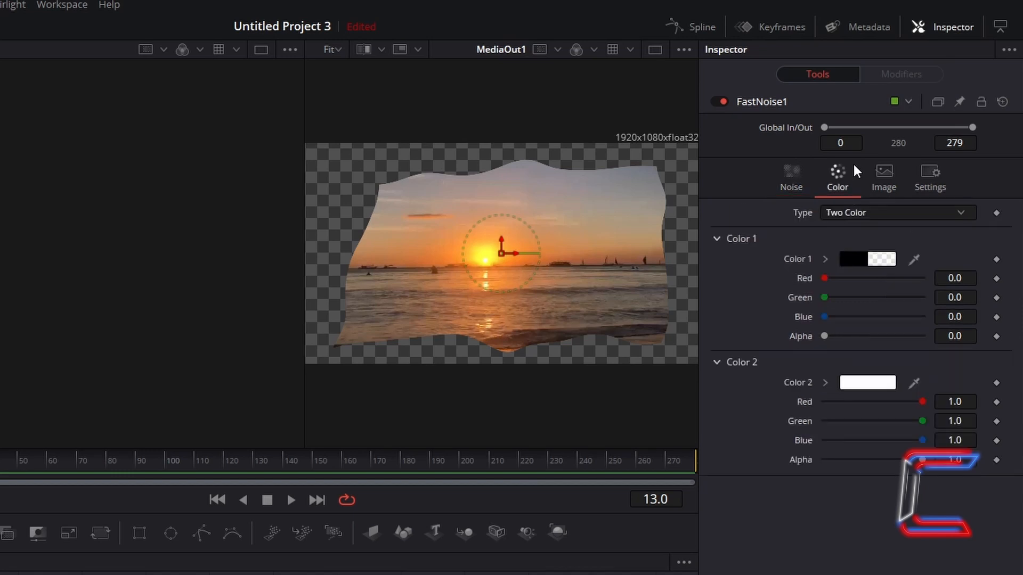
pyautogui.click(910, 211)
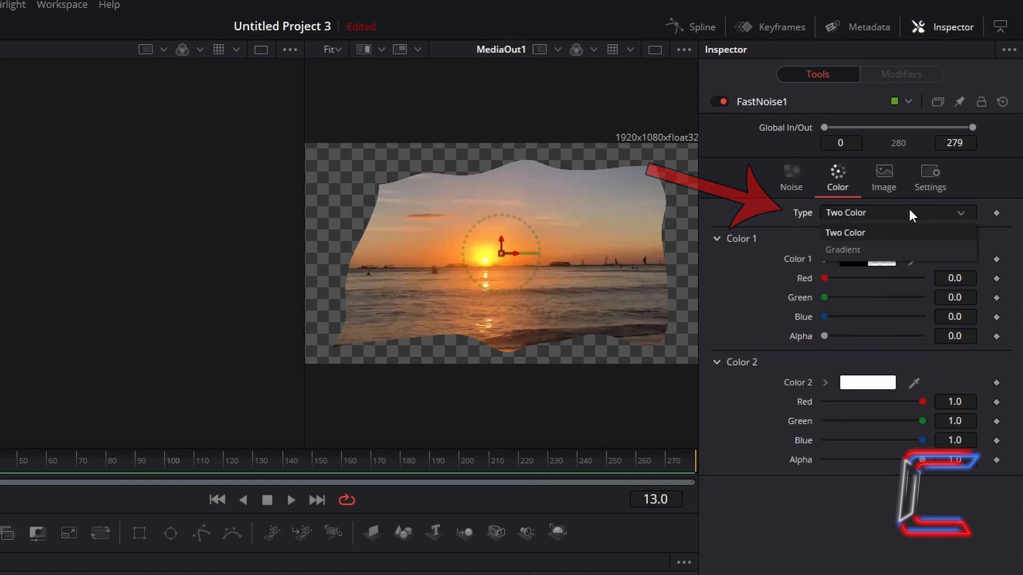
pyautogui.click(877, 247)
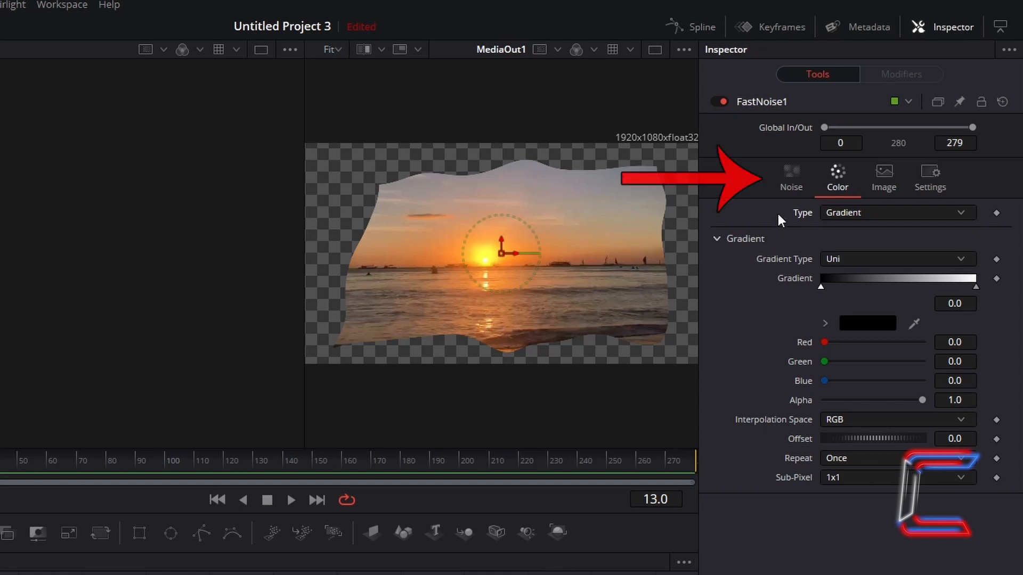
# - Set the FastNoise1 noise Scale to 20.0 and its Seethe Rate to 0.1
pyautogui.click(788, 193)
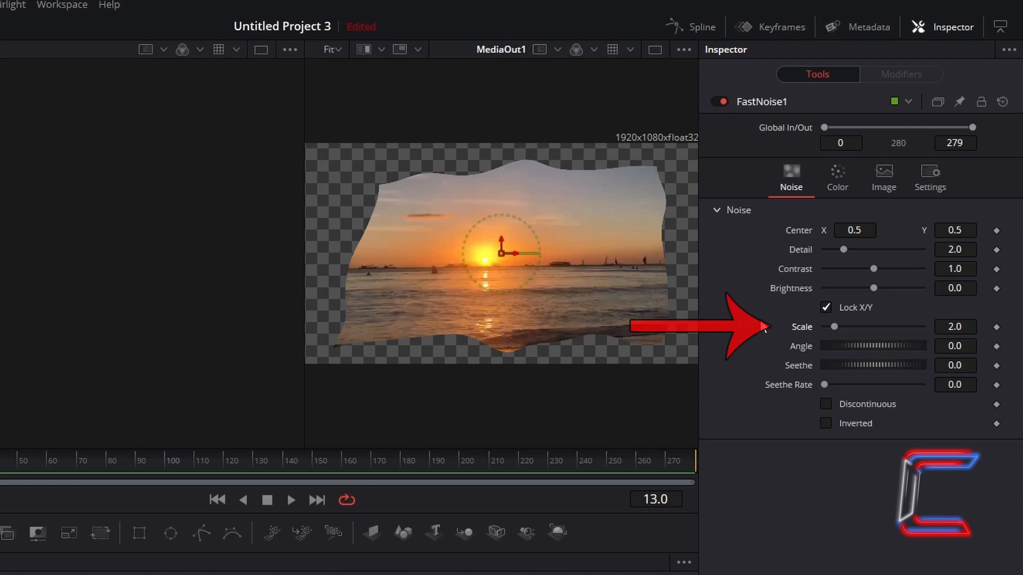
pyautogui.moveTo(836, 328); pyautogui.dragTo(941, 340)
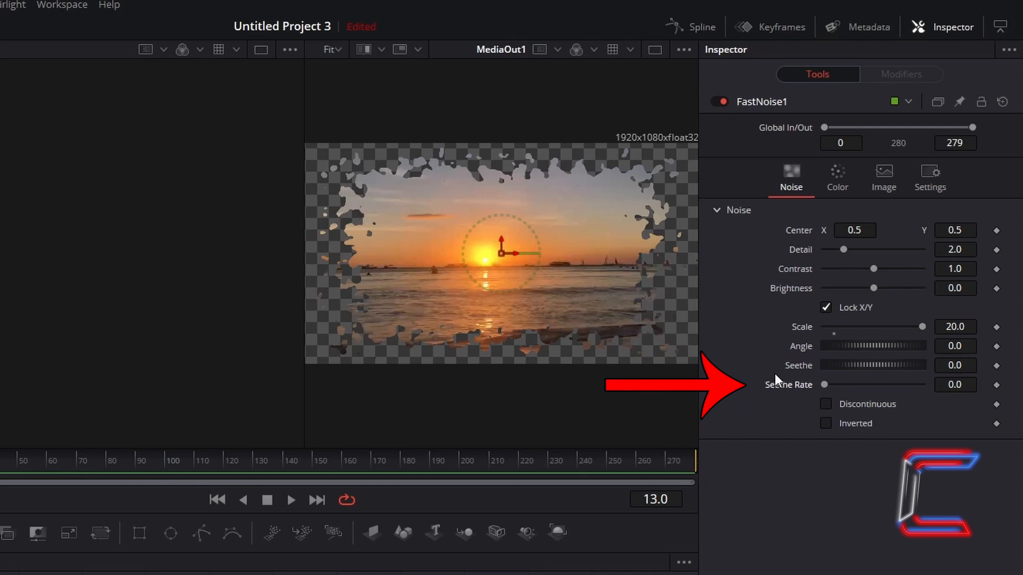
pyautogui.click(970, 391)
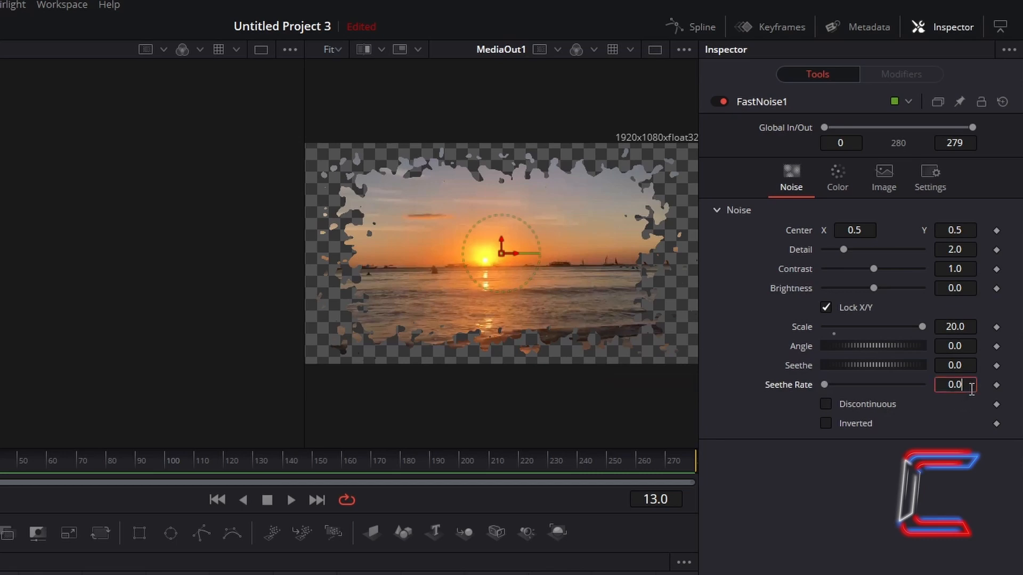
pyautogui.write('0.1')
pyautogui.press('Tab')
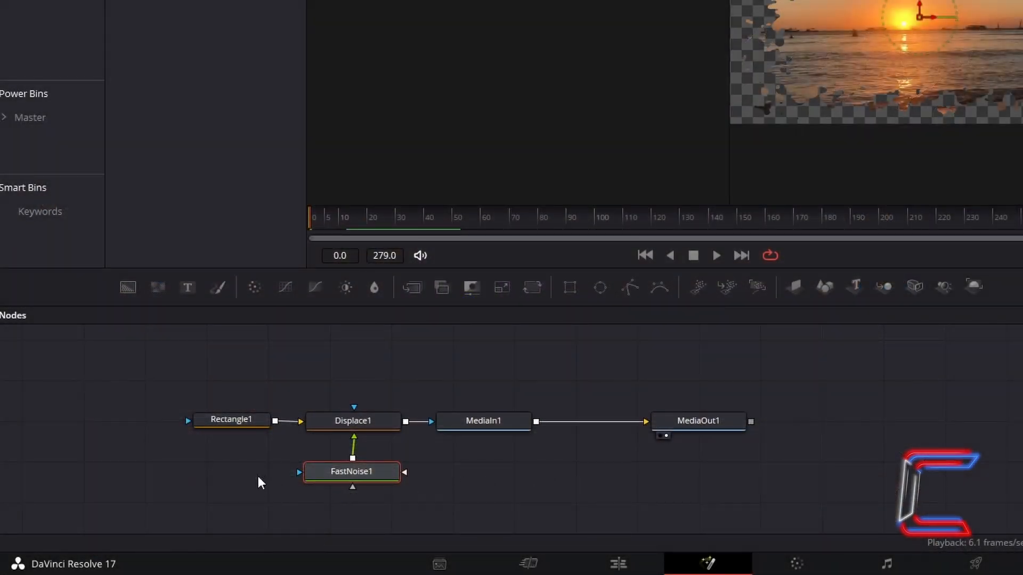
# - Set the Rectangle1 mask's Soft Edge to 0.02 and deselect the node
pyautogui.click(222, 426)
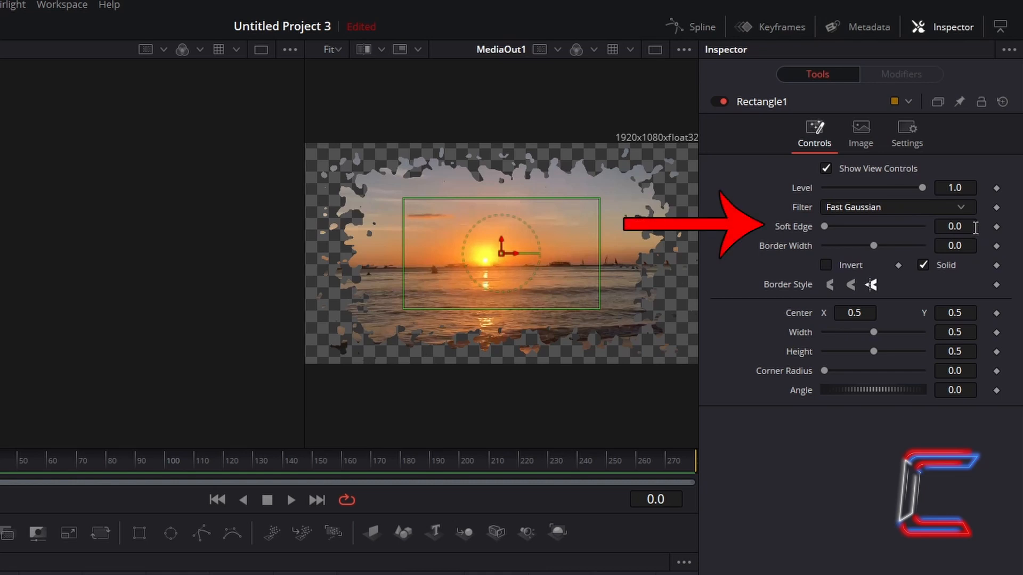
pyautogui.click(975, 228)
pyautogui.write('2')
pyautogui.press('Tab')
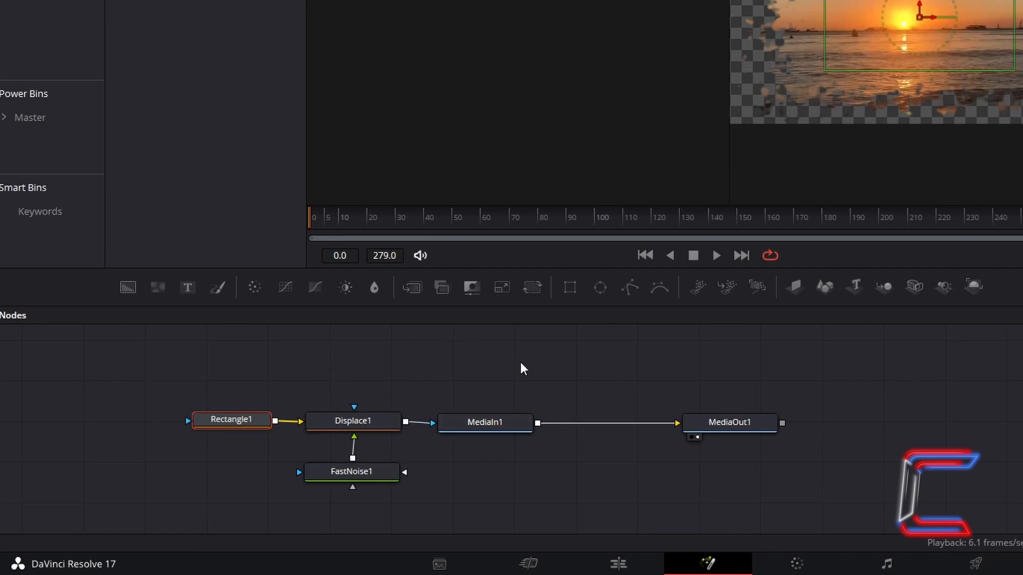
pyautogui.click(543, 395)
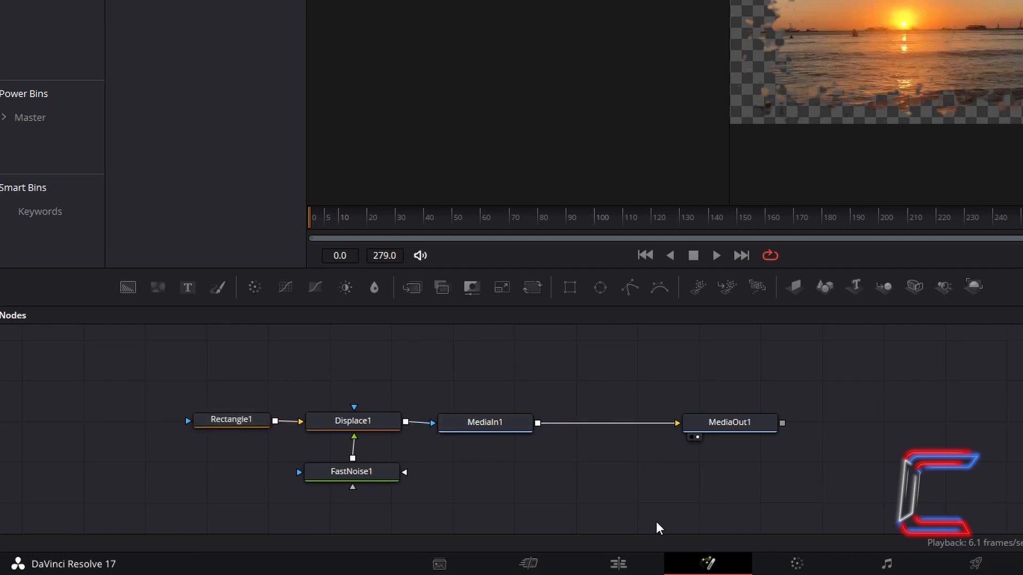
# - Add a Merge node and place it between the MediaIn1 and MediaOut1 nodes
pyautogui.hotkey('shift', 'space')
pyautogui.write('Merge')
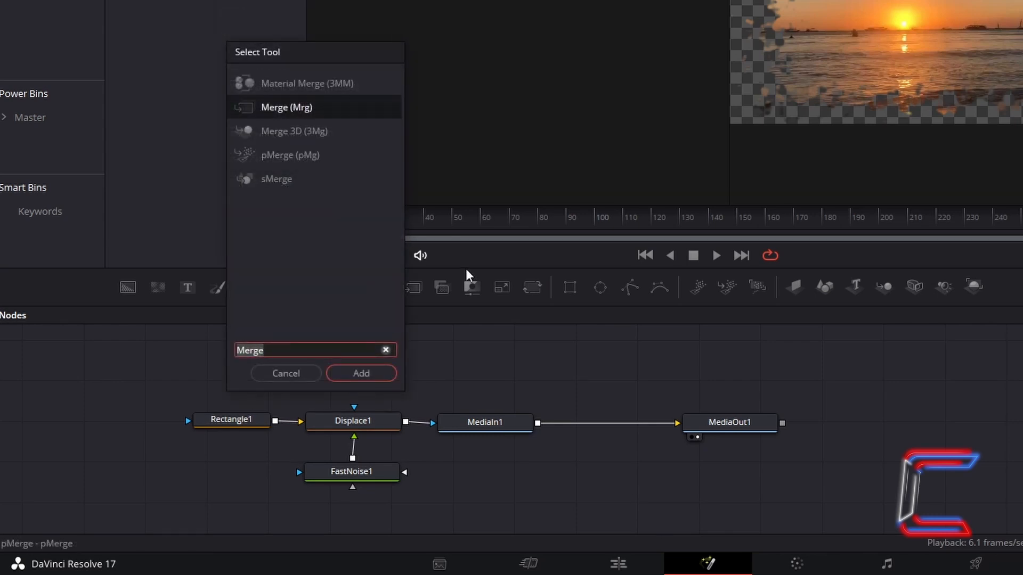
pyautogui.click(357, 368)
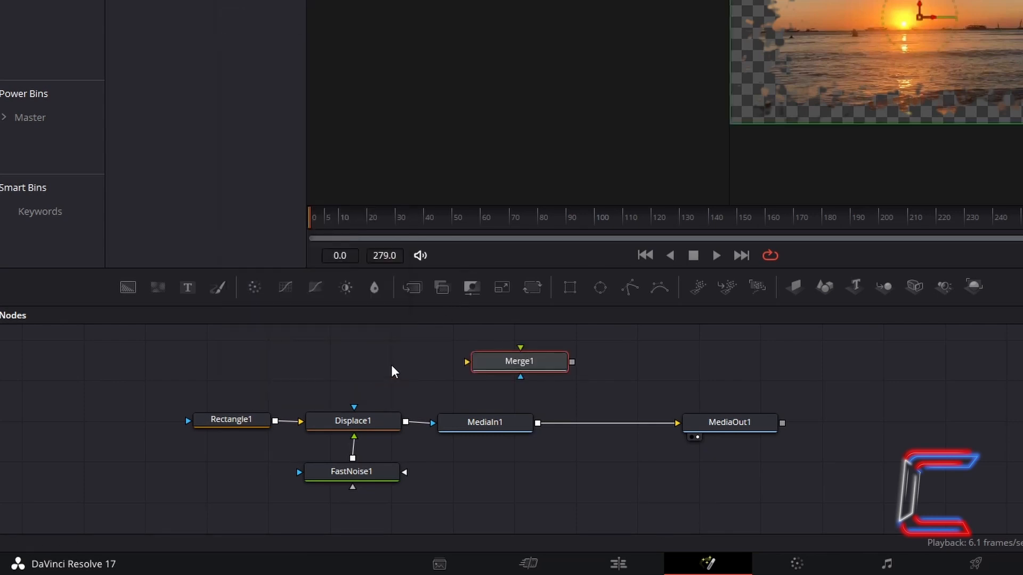
pyautogui.click(656, 424)
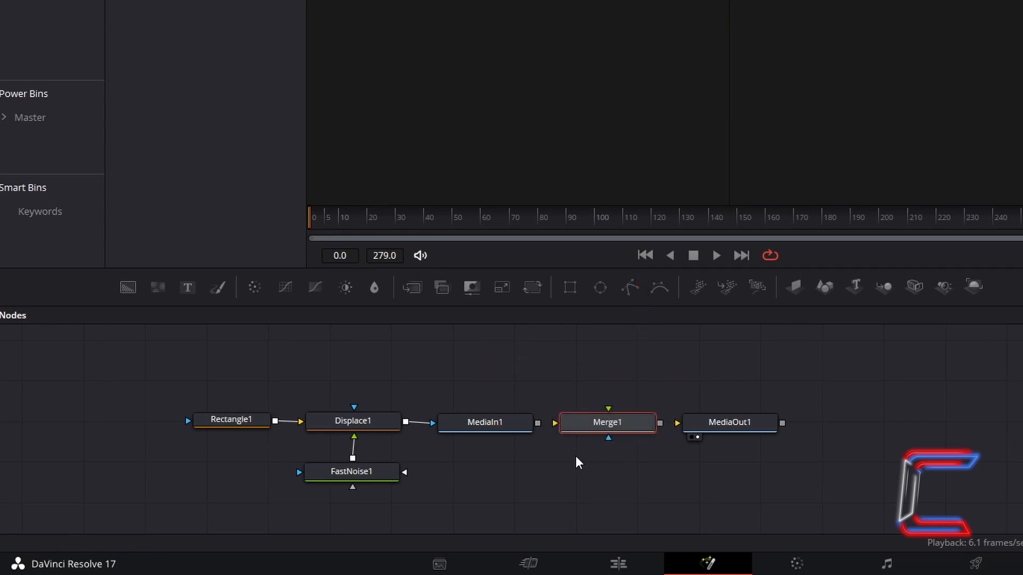
# - Connect MediaIn1's output to Merge1's foreground input and Merge1's output to MediaOut1
pyautogui.moveTo(537, 423); pyautogui.dragTo(609, 407)
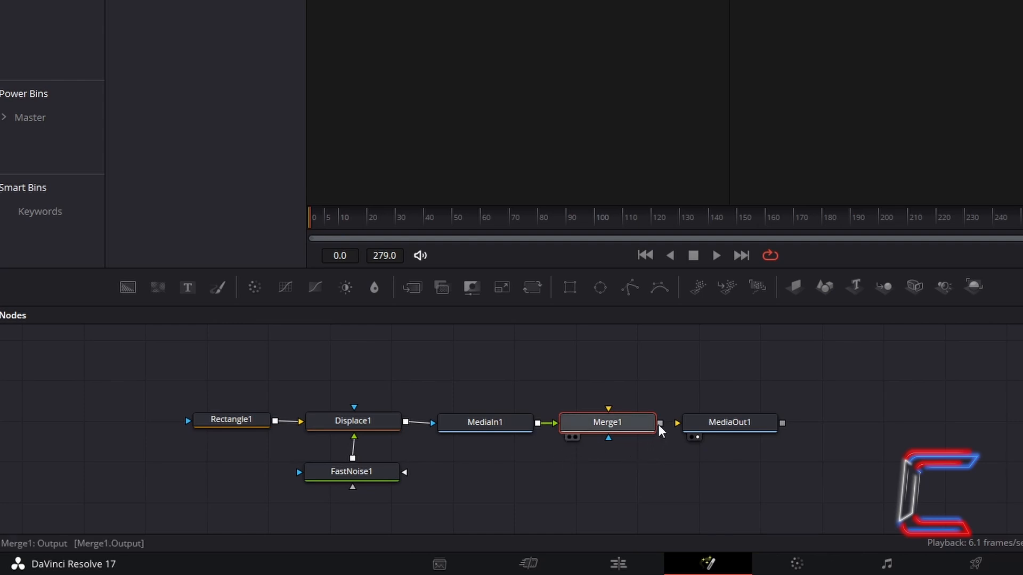
pyautogui.moveTo(659, 423); pyautogui.dragTo(679, 421)
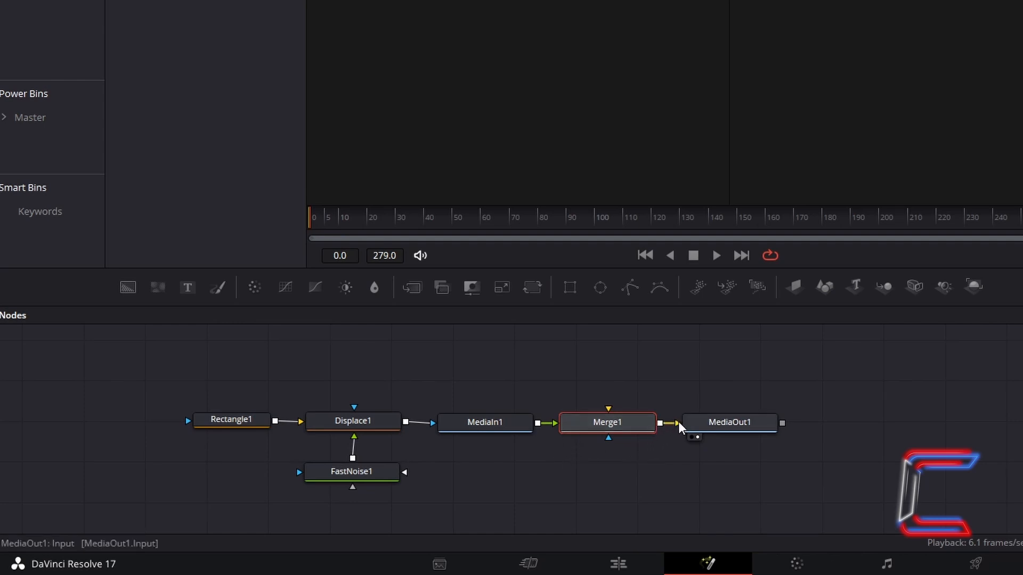
pyautogui.click(661, 370)
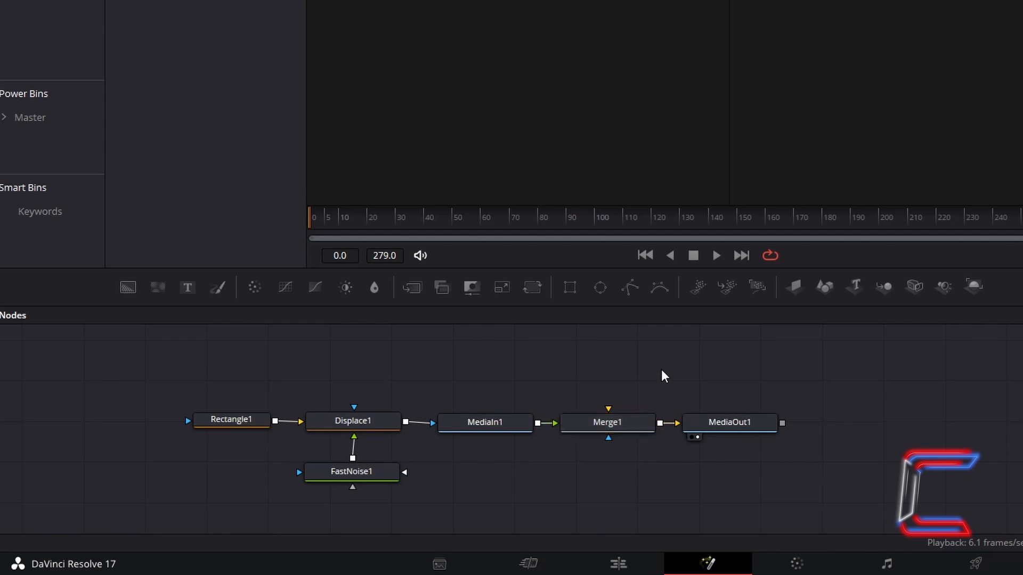
# - Add a Background node above Merge1 and connect its output to Merge1's background input
pyautogui.hotkey('shift', 'space')
pyautogui.write('Background')
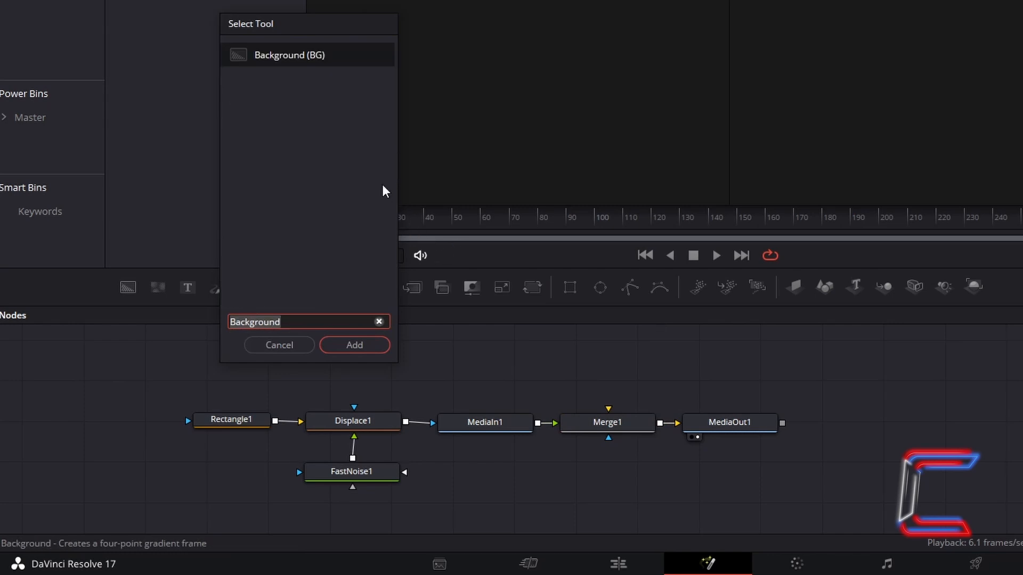
pyautogui.click(368, 341)
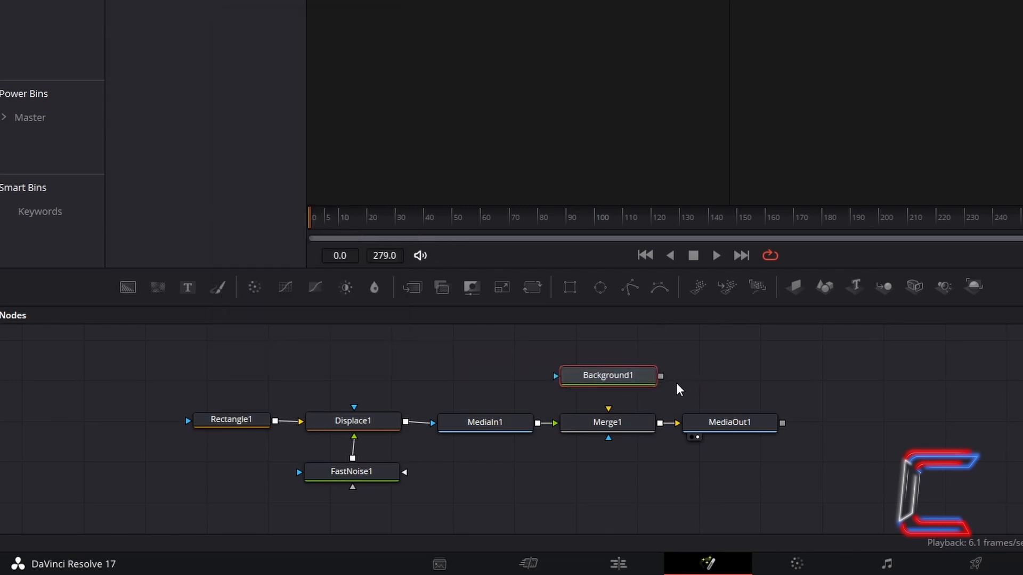
pyautogui.moveTo(661, 376); pyautogui.dragTo(607, 408)
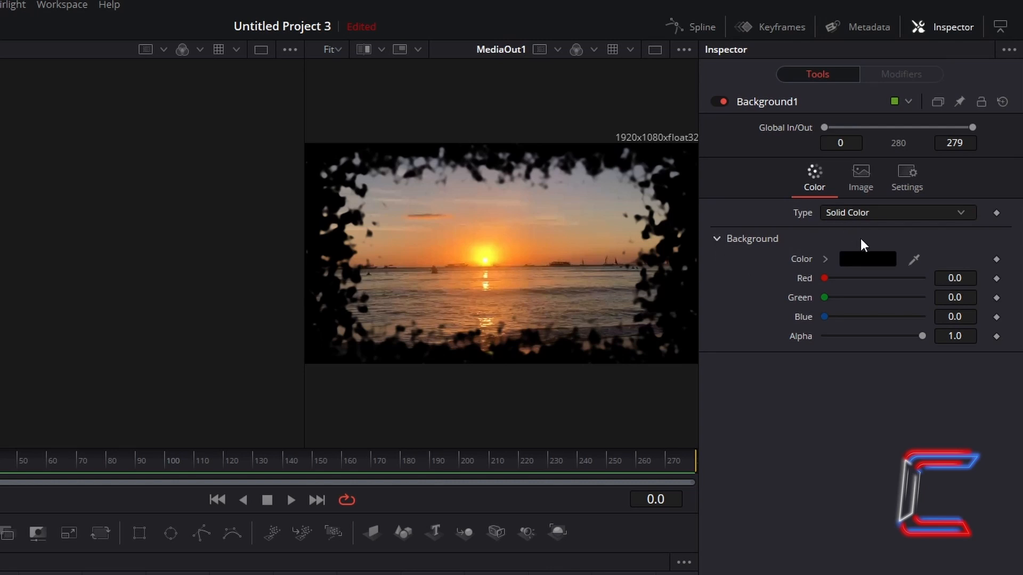
# - Set the Background1 node's solid color to white (#ffffff)
pyautogui.click(867, 259)
pyautogui.click(459, 251)
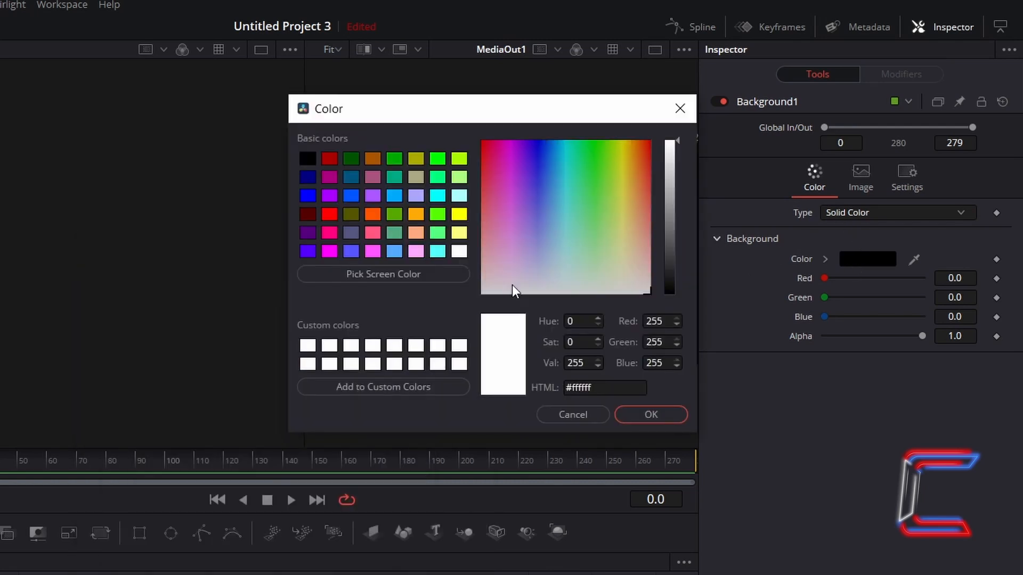
pyautogui.click(650, 415)
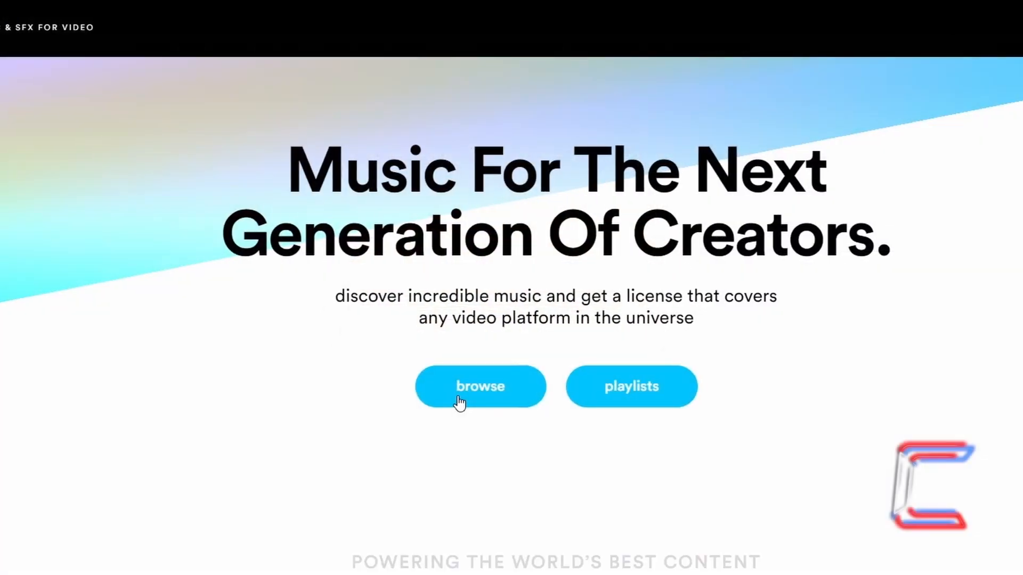
# - Switch to the Audiio website, browse its music library and try the chill mood filter both as included and as excluded
pyautogui.click(466, 400)
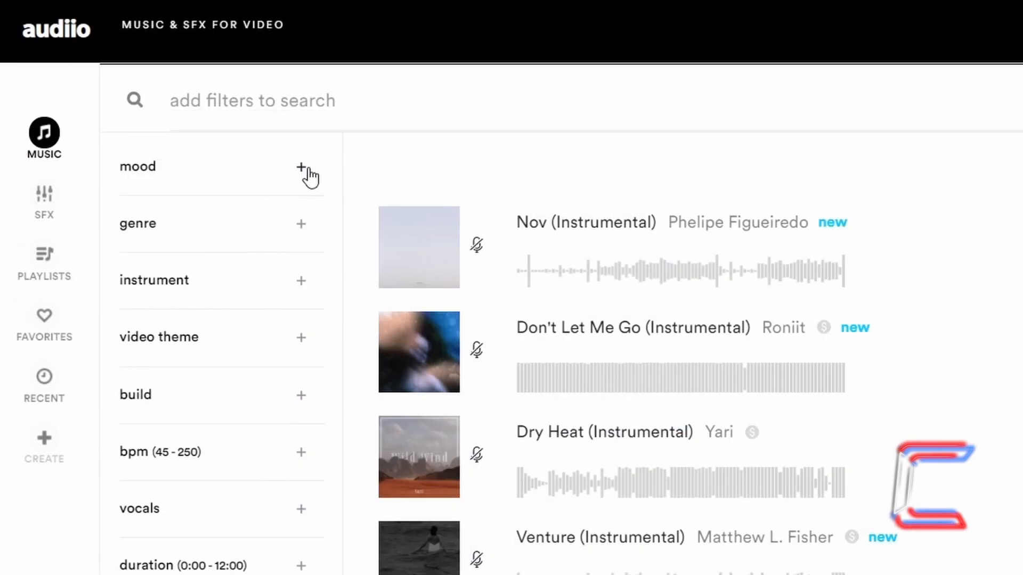
pyautogui.click(302, 168)
pyautogui.click(265, 392)
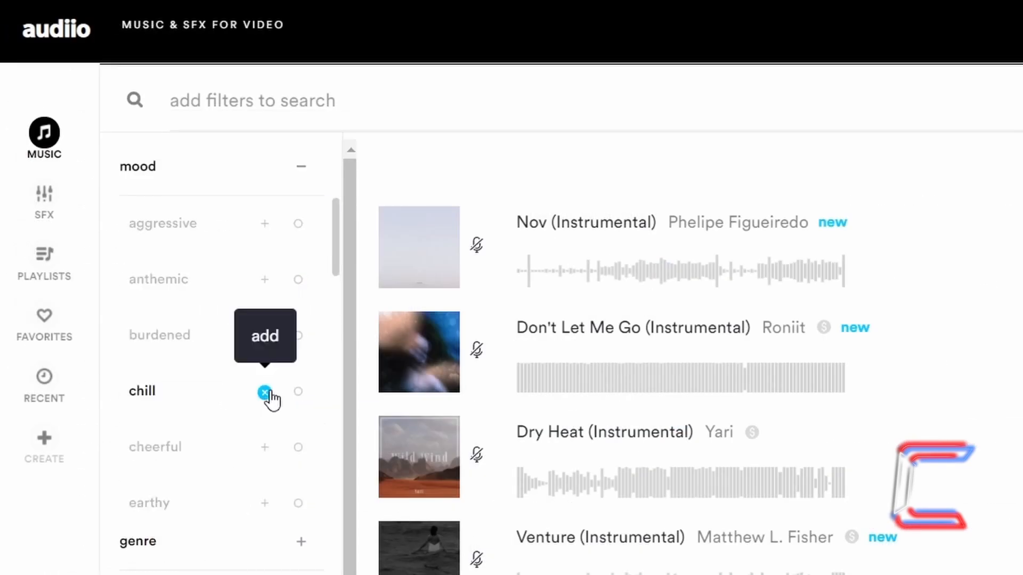
pyautogui.click(298, 393)
pyautogui.click(264, 392)
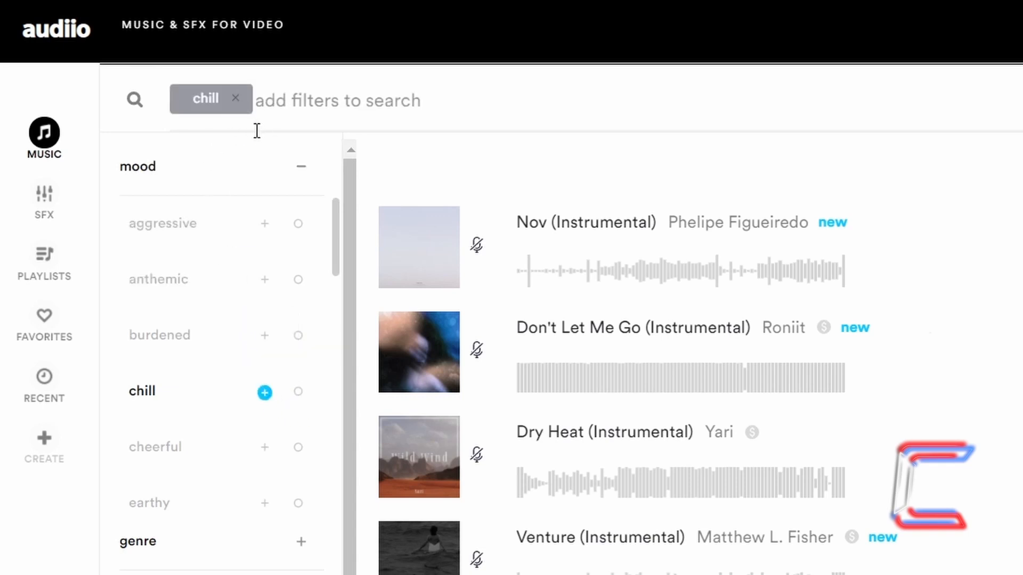
pyautogui.click(299, 392)
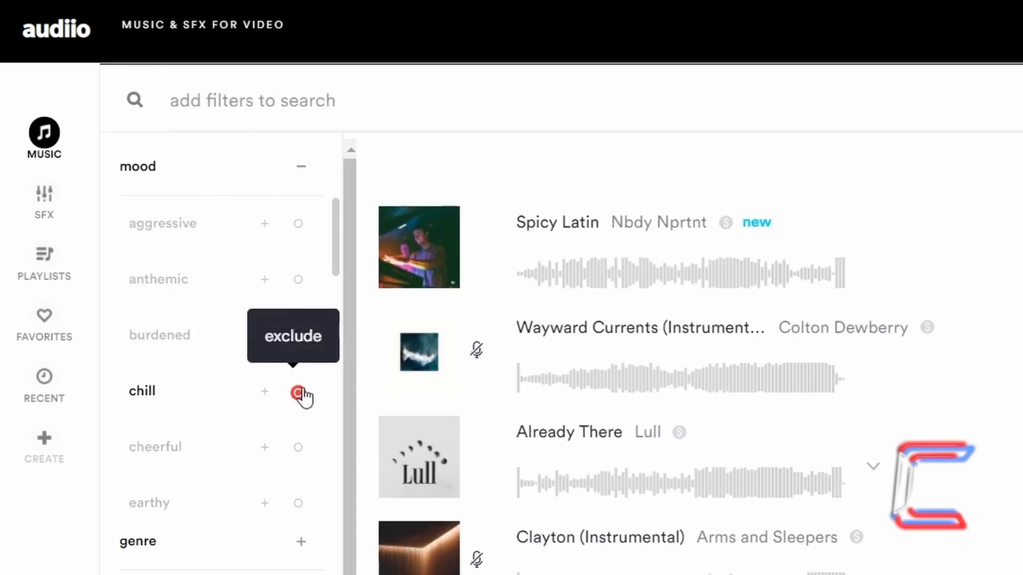